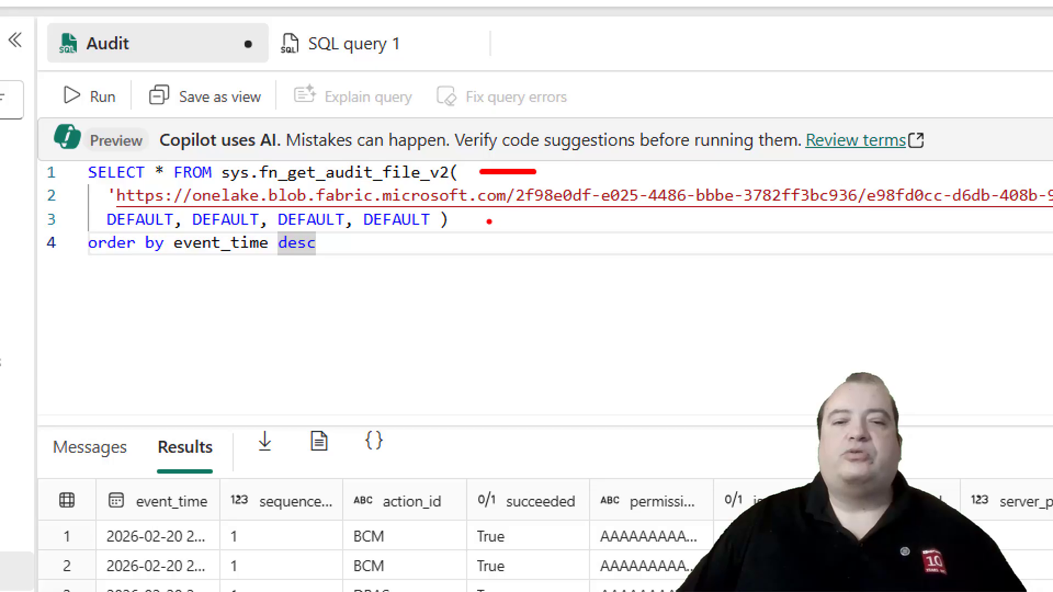
- Examine the audit query's default arguments and the workspace and database IDs inside its OneLake file path
left_click_drag(487, 221, 956, 223)
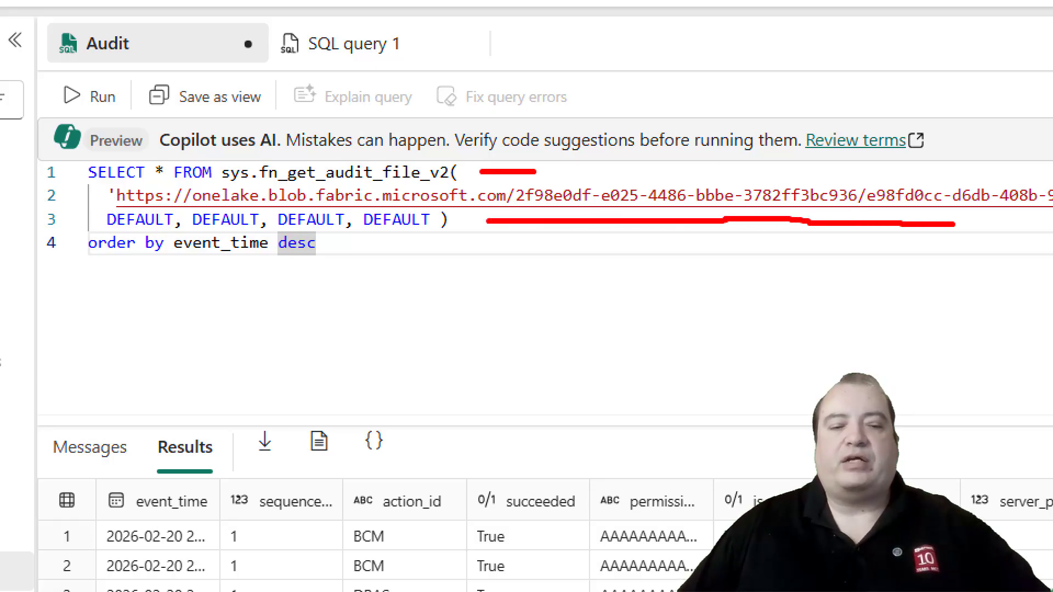
key("Escape")
key("ctrl+1")
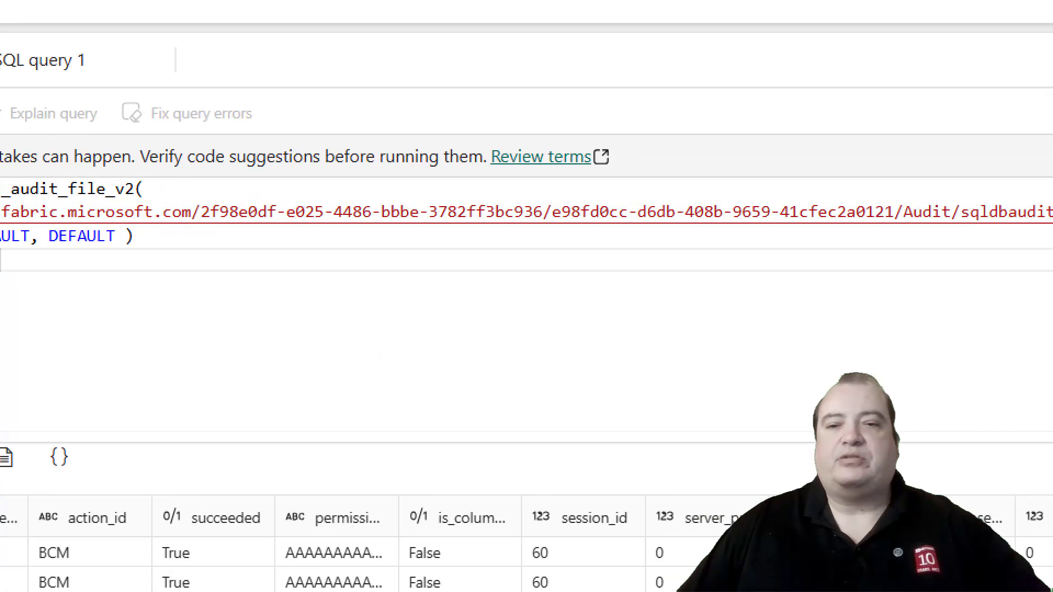
mouse_move(92, 241)
left_mouse_down()
mouse_move(434, 253)
mouse_move(798, 240)
left_mouse_up()
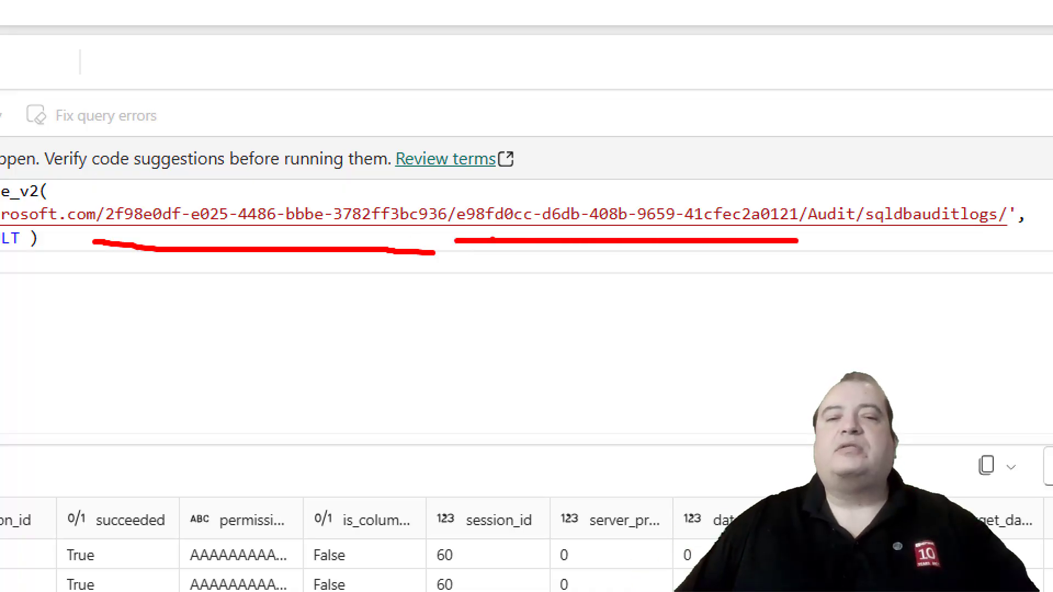
key("Escape")
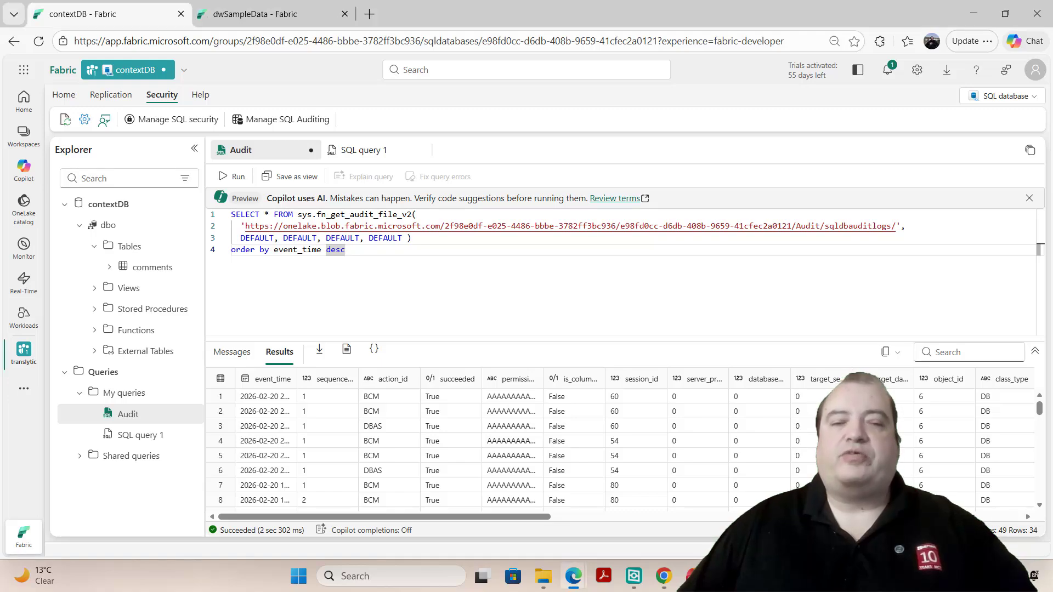
- Locate the workspace ID and database ID in the contextDB page address, and examine the query's descending event_time sort clause
key("ctrl+1")
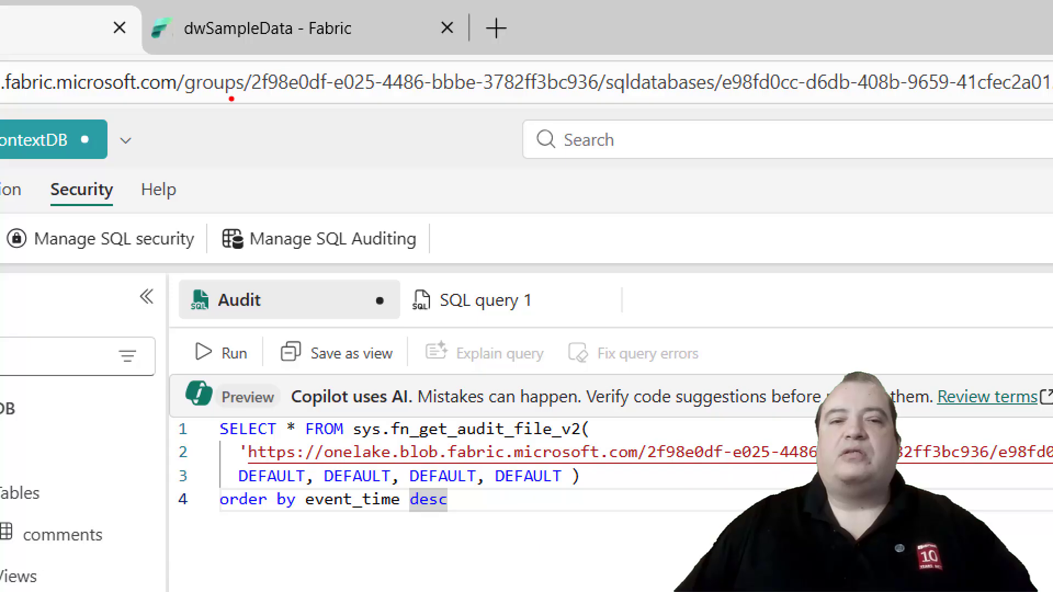
mouse_move(232, 99)
left_mouse_down()
mouse_move(437, 107)
mouse_move(569, 99)
mouse_move(608, 81)
left_mouse_up()
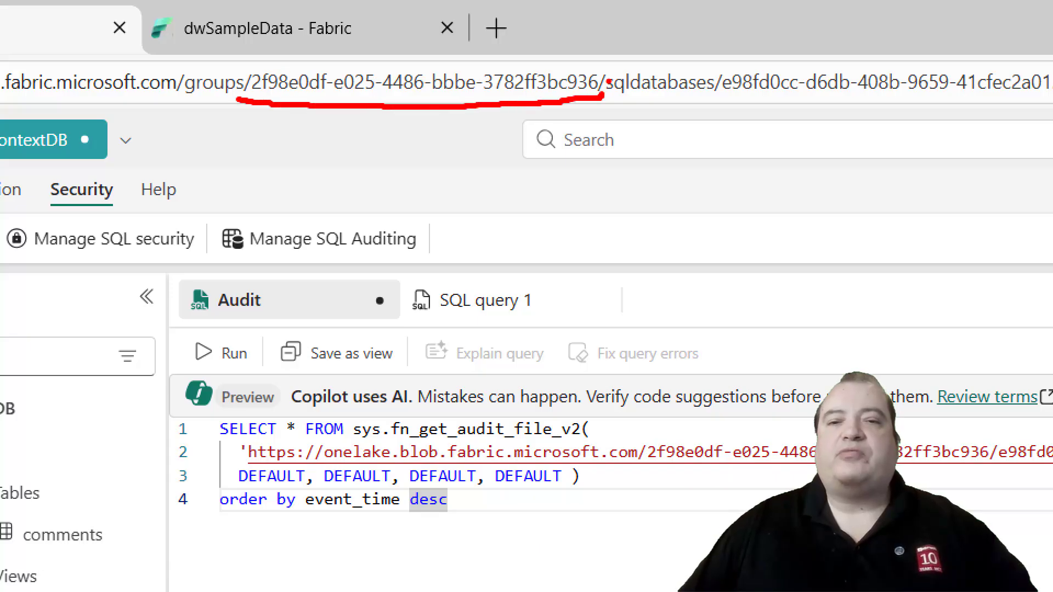
left_click_drag(251, 60, 238, 99)
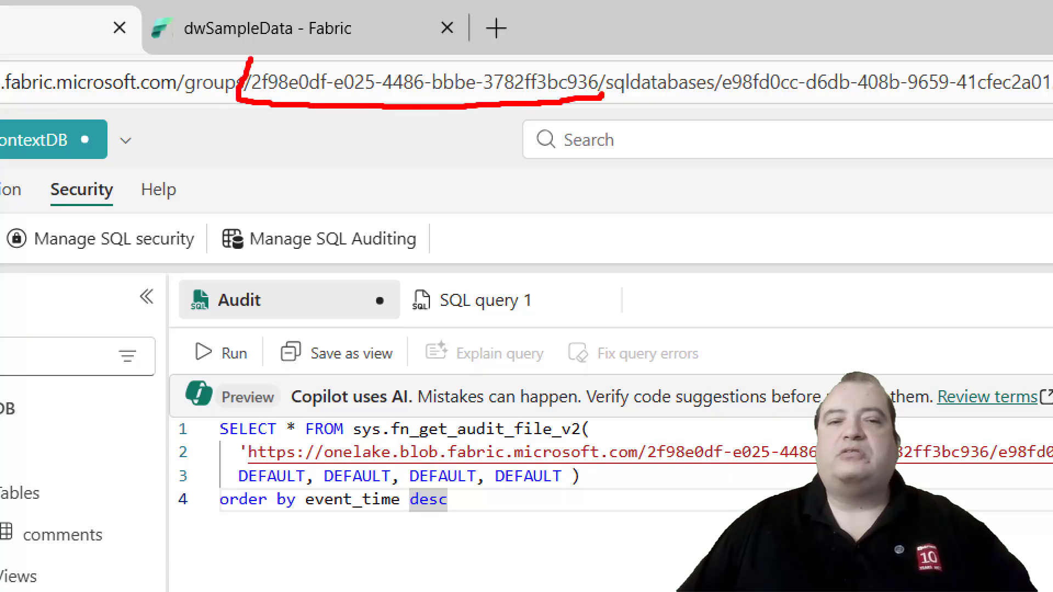
left_click_drag(251, 59, 603, 91)
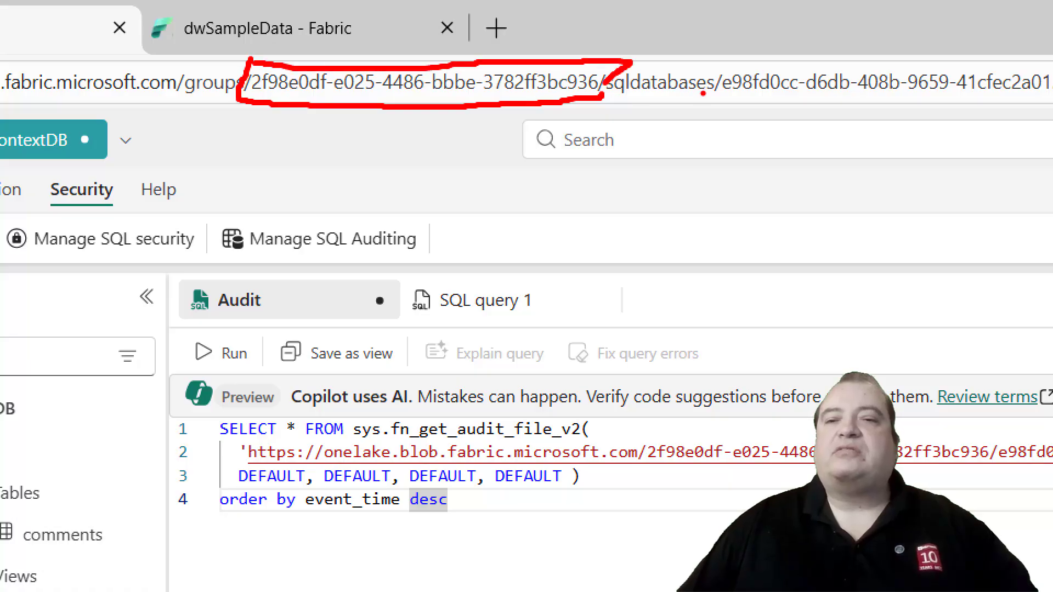
mouse_move(732, 53)
left_mouse_down()
mouse_move(711, 104)
mouse_move(1050, 125)
left_mouse_up()
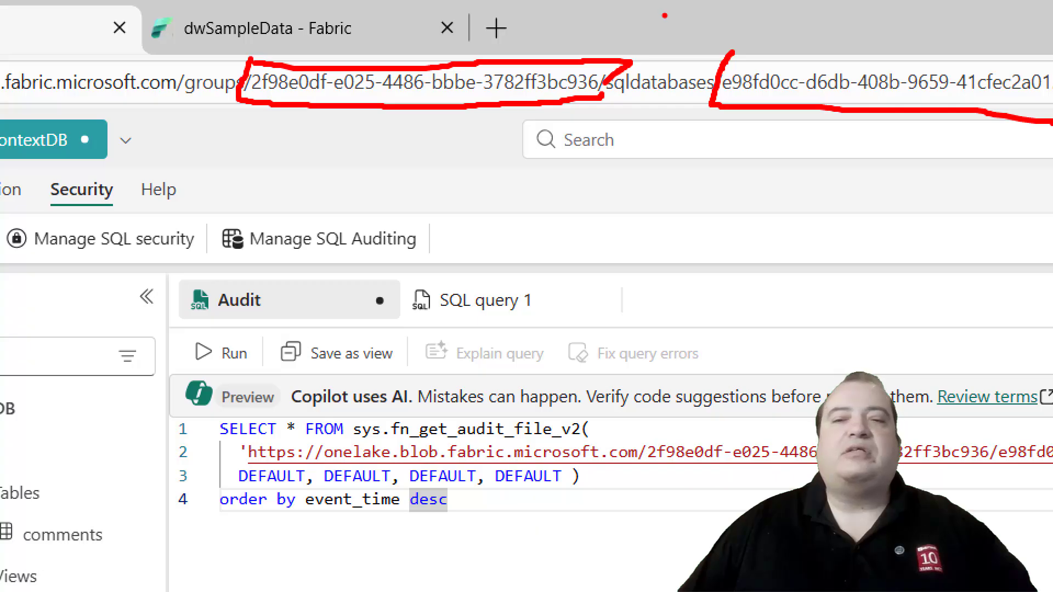
left_click_drag(733, 48, 1050, 60)
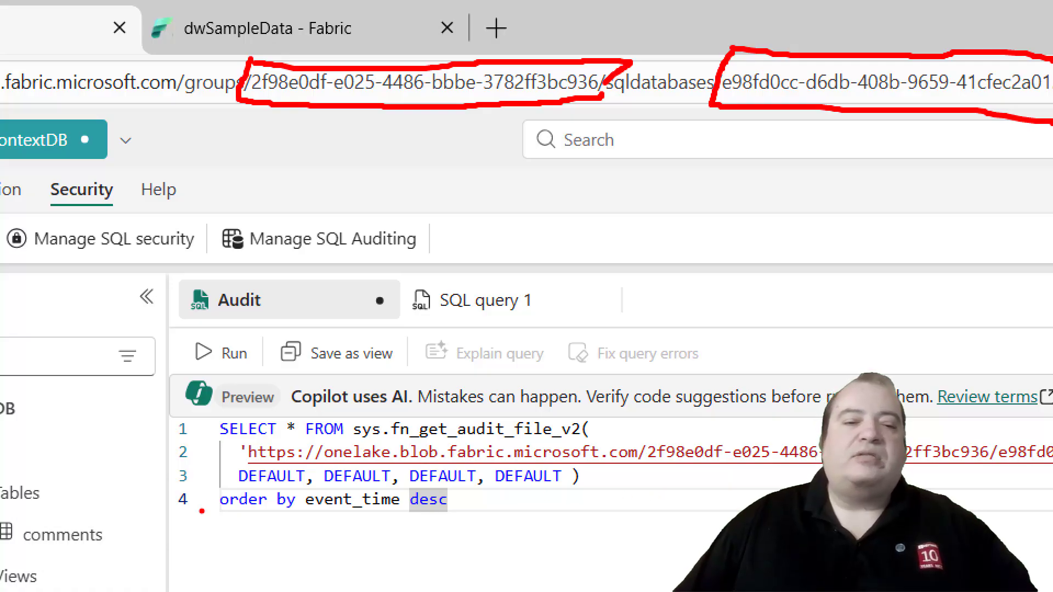
left_click_drag(209, 522, 469, 516)
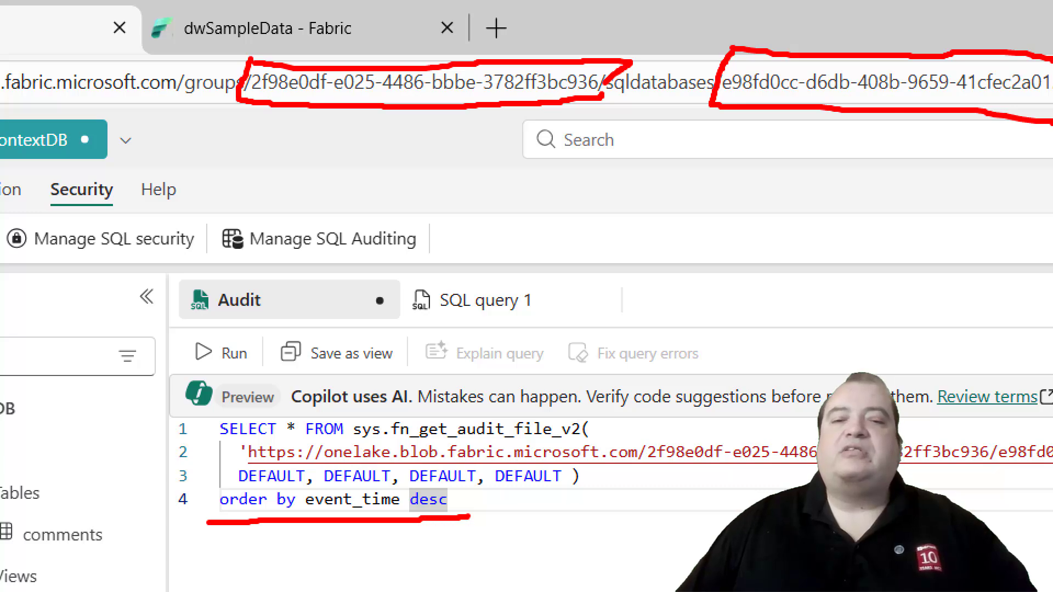
key("Escape")
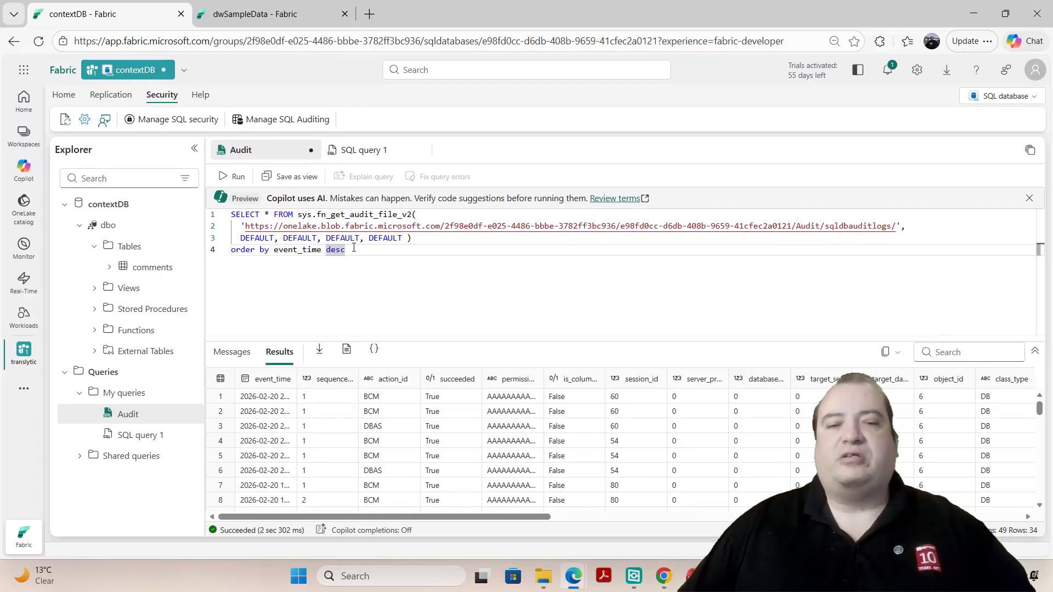
- Run the entire audit query again and inspect the statement column of its results, including the recorded "select * from" statement
key("ctrl+a")
left_click(235, 177)
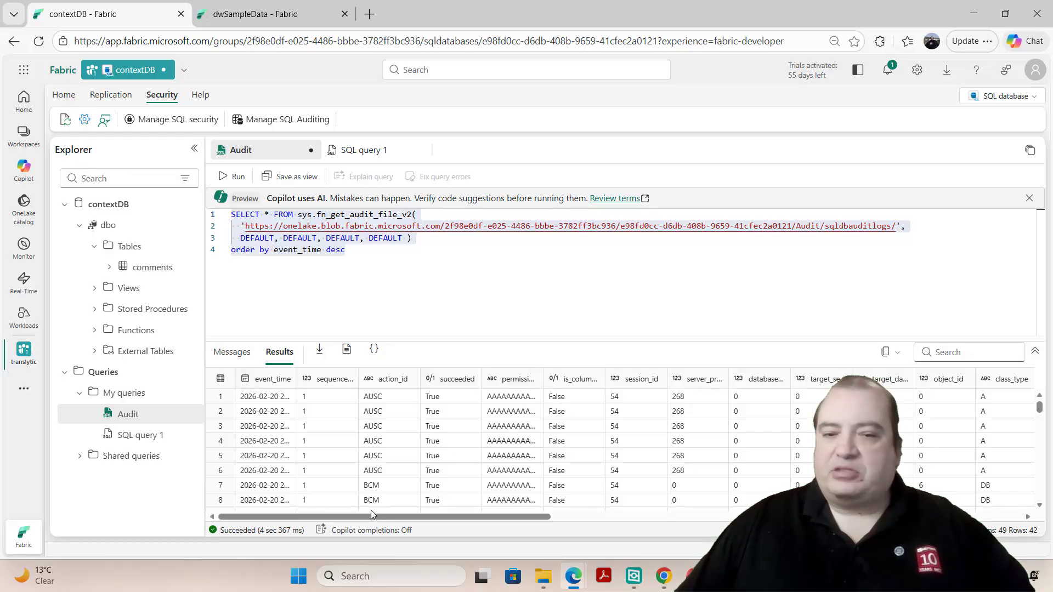
left_click_drag(342, 521, 620, 521)
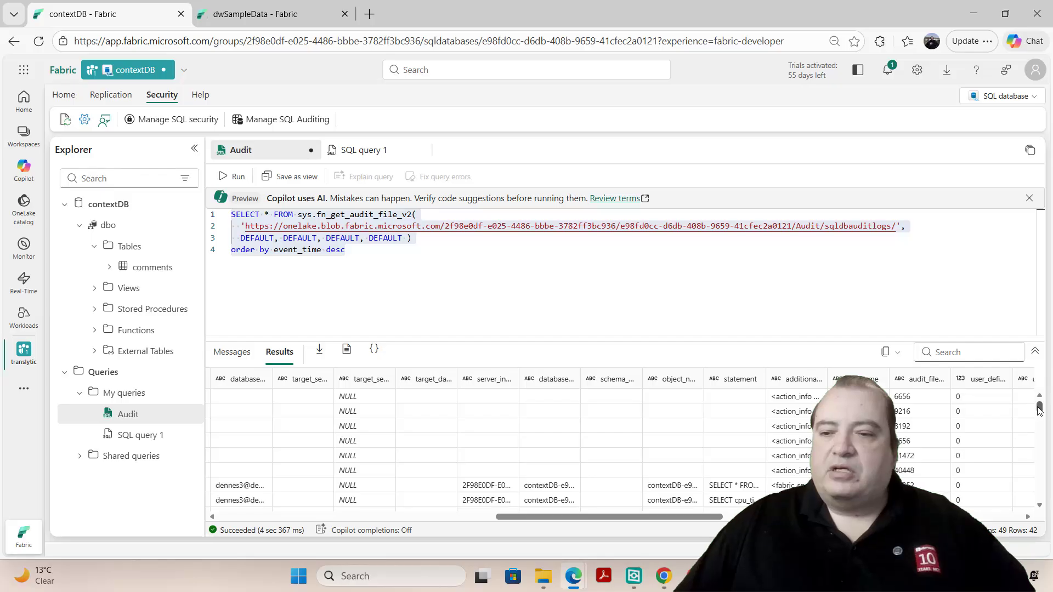
left_click_drag(1040, 412, 1039, 419)
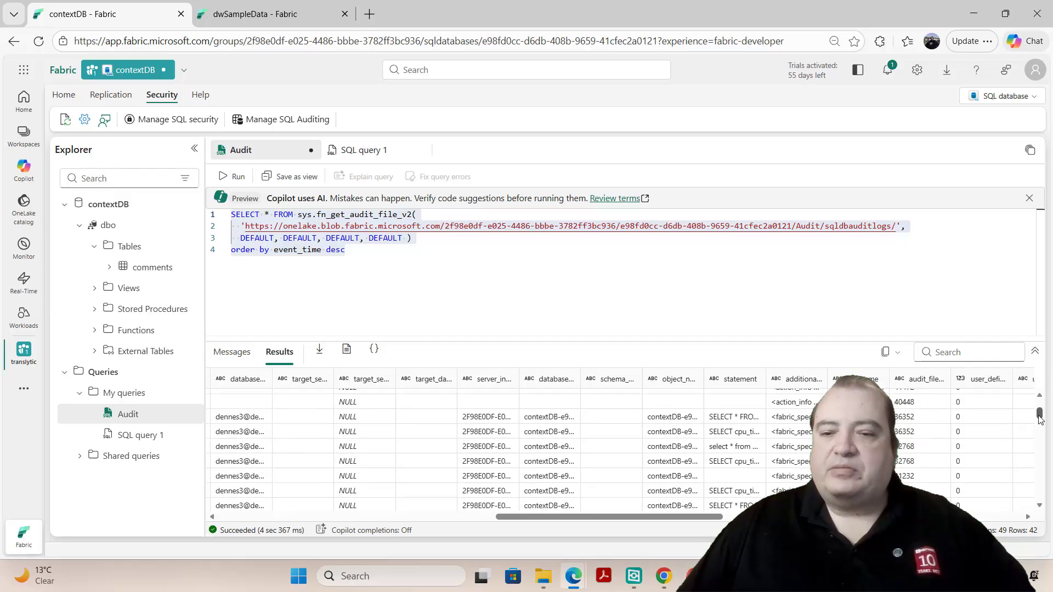
left_click(744, 453)
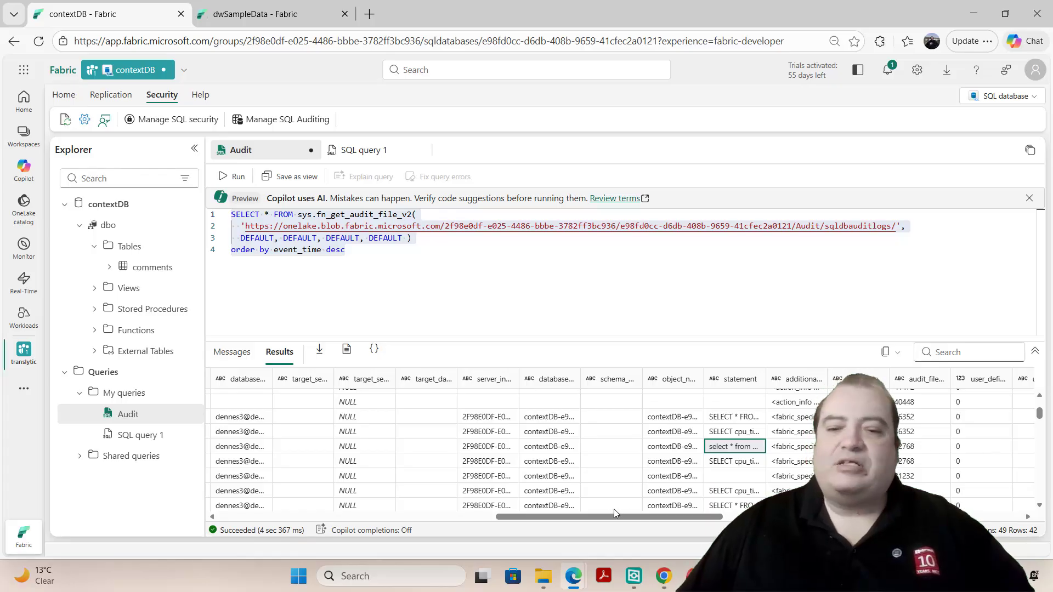
left_click_drag(597, 517, 271, 509)
left_click_drag(335, 511, 297, 508)
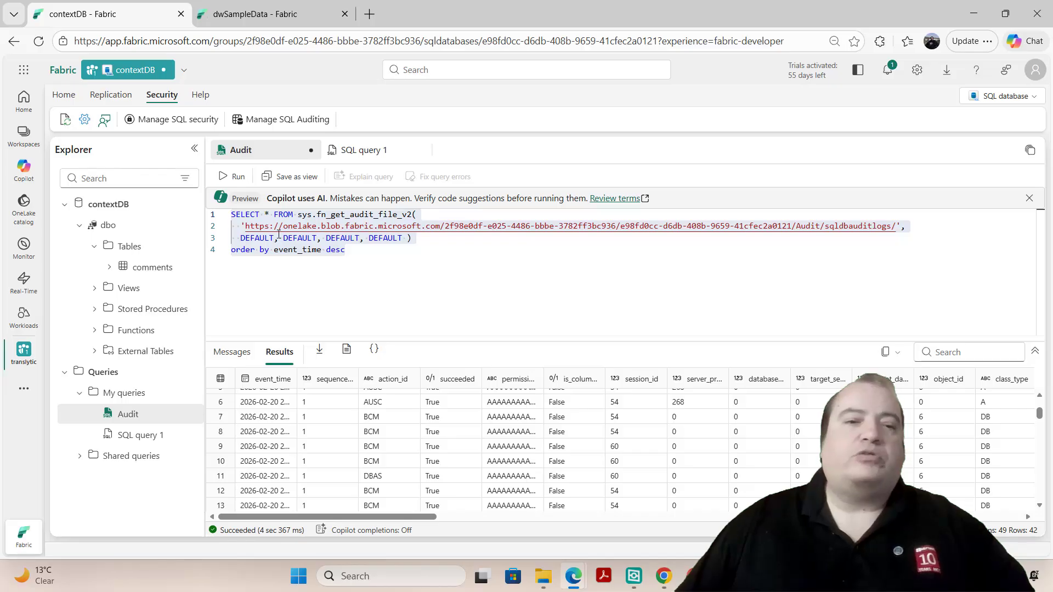
left_click(268, 262)
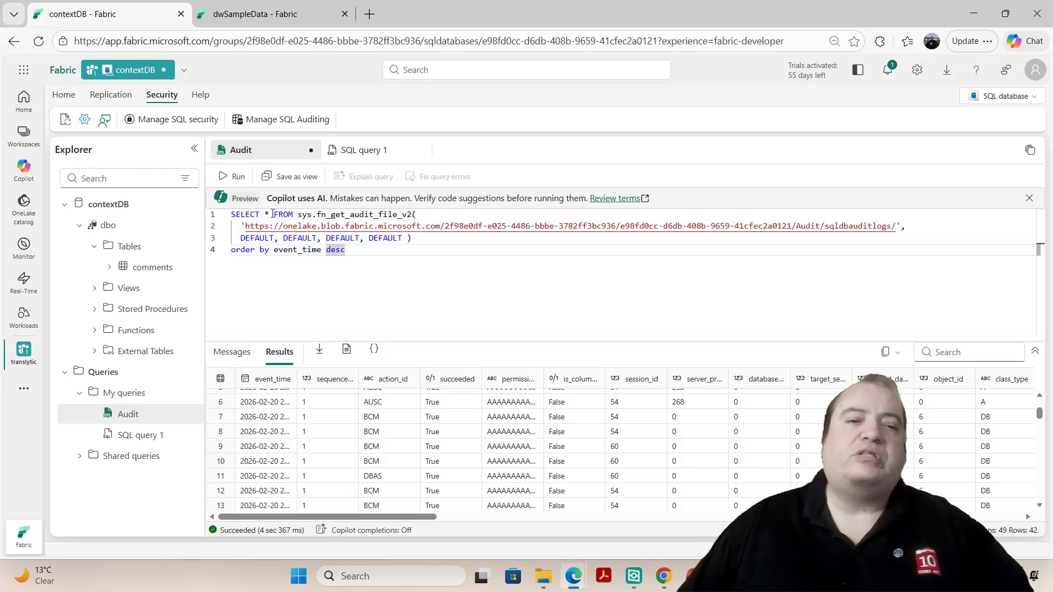
left_click(266, 214)
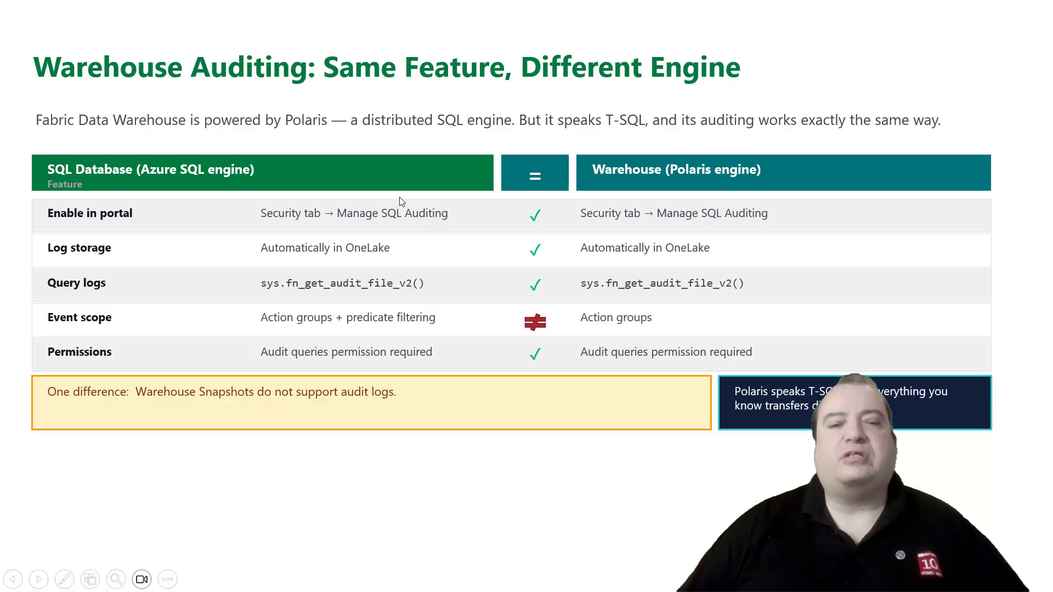
left_click(215, 151)
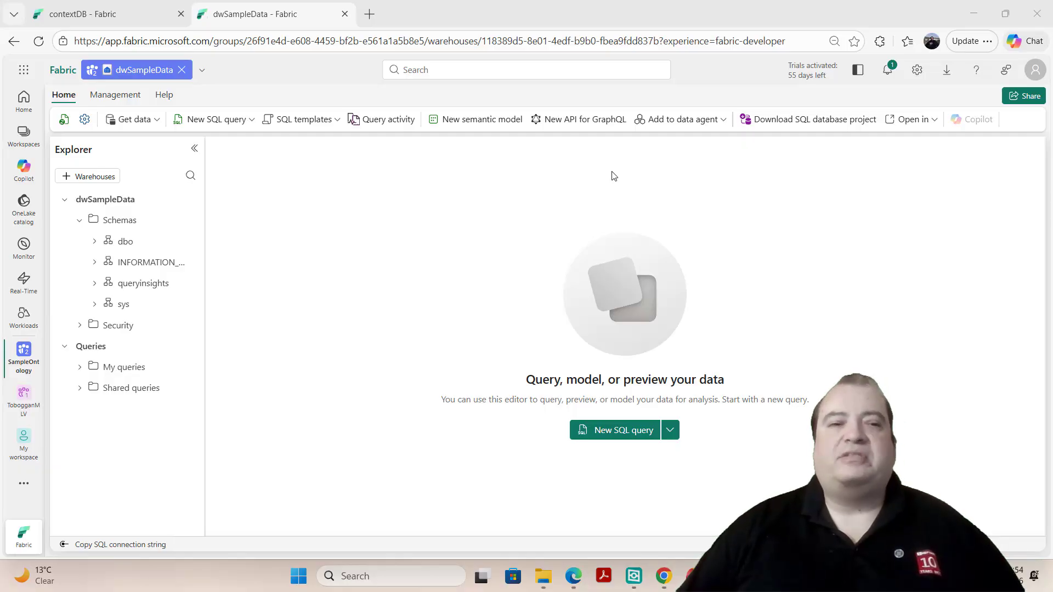
- Open the SQL audit logs settings of the dwSampleData warehouse
left_click(84, 121)
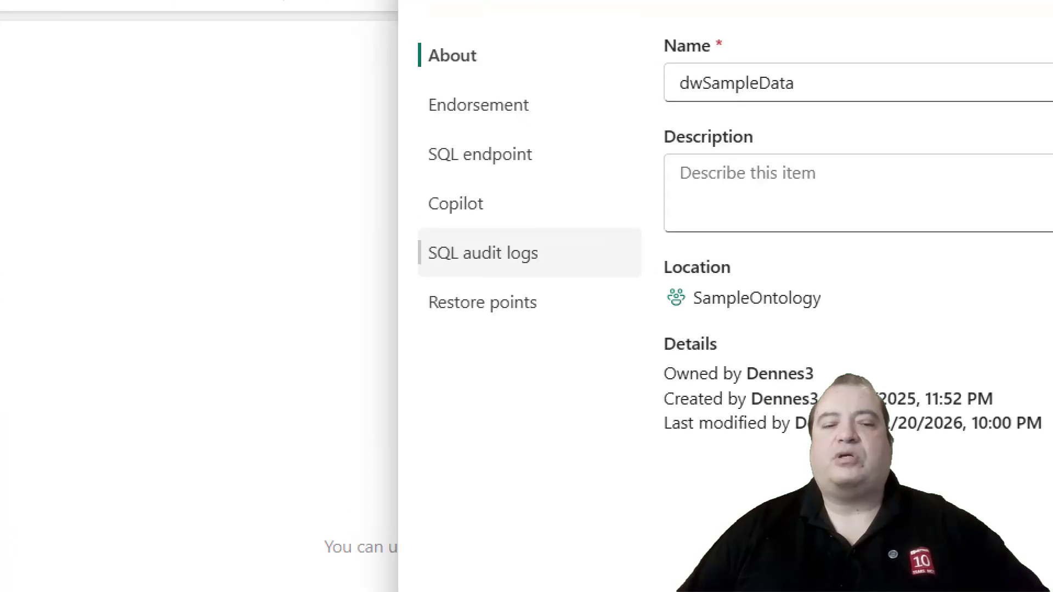
left_click(482, 253)
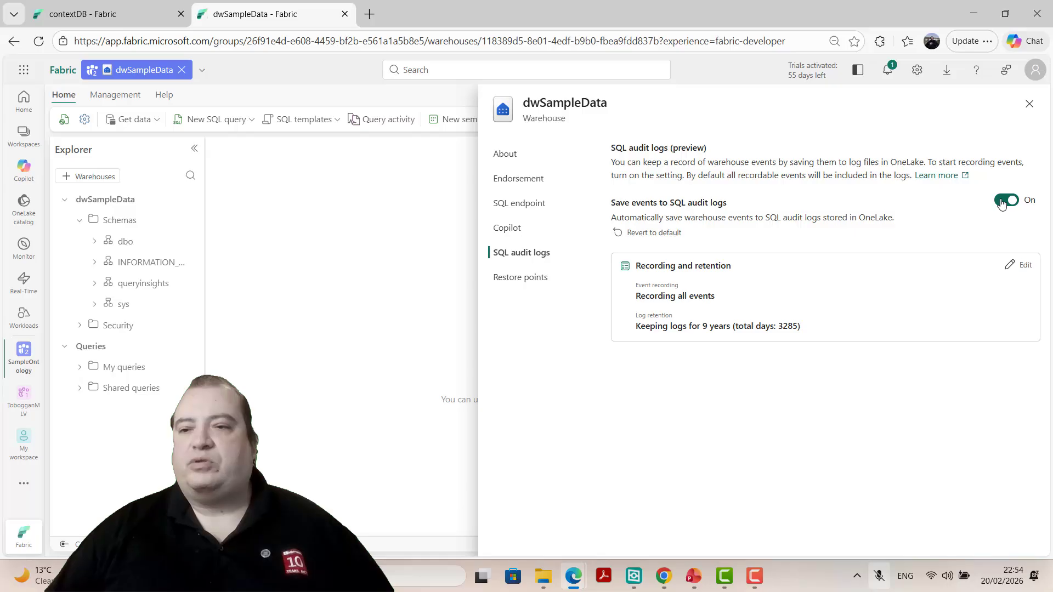
- Stop saving warehouse events to the SQL audit logs, confirming the change, and turn saving back on
left_click(1001, 201)
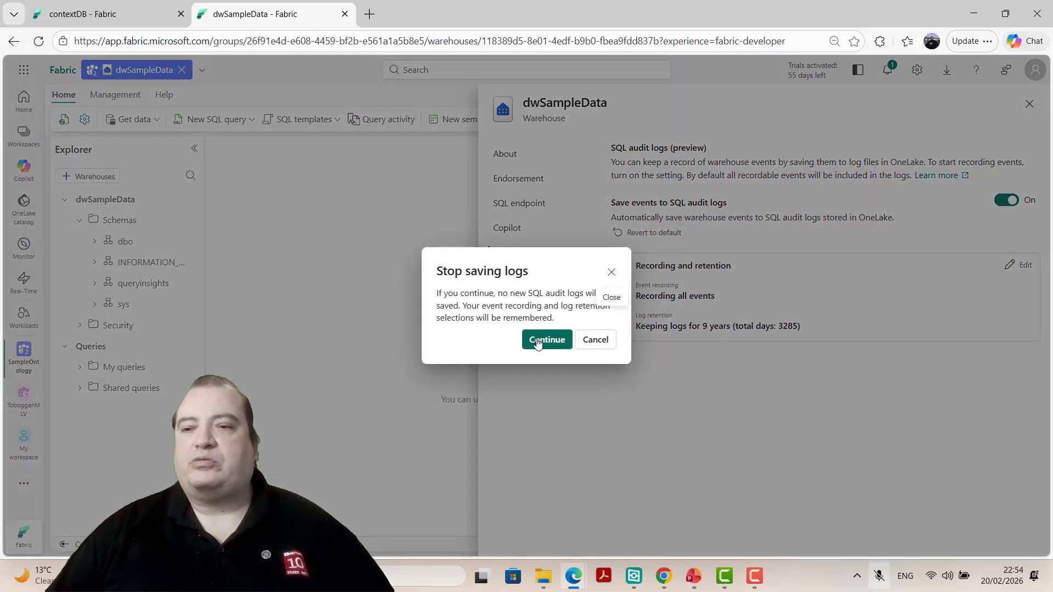
left_click(538, 341)
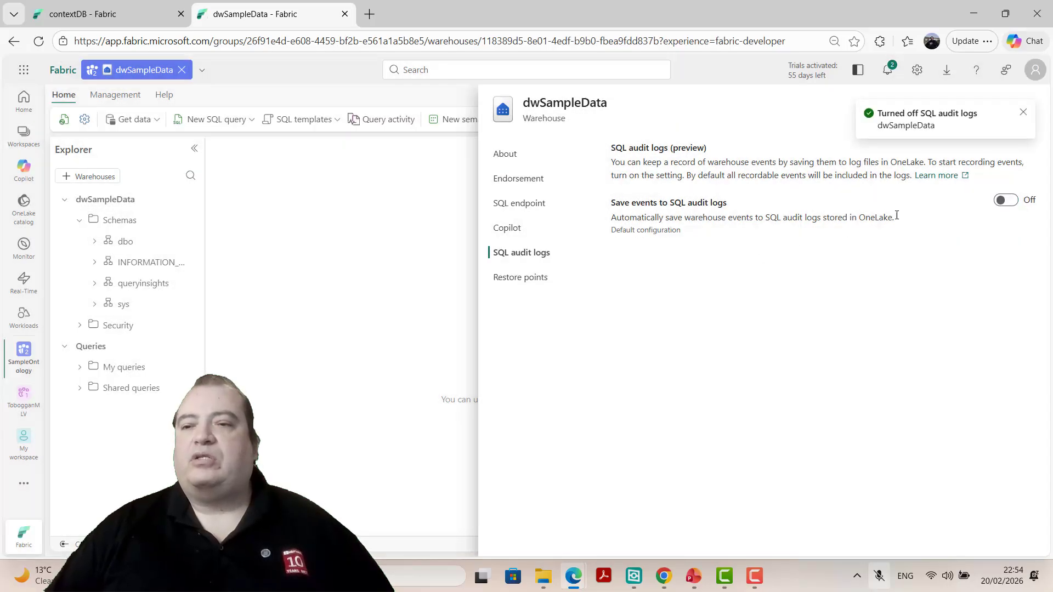
left_click(1009, 200)
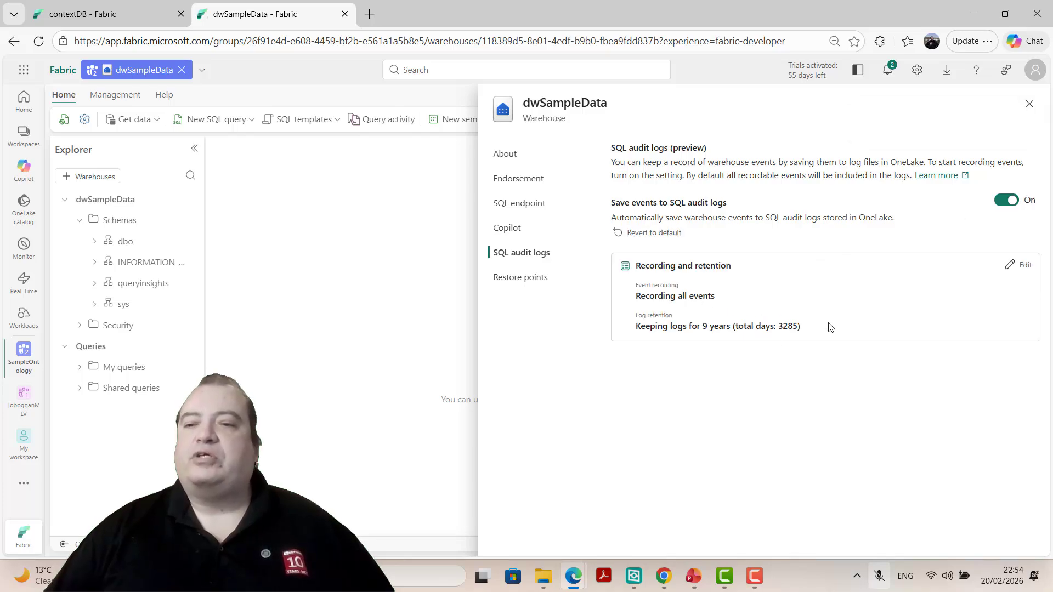
- Open the recording and retention settings for editing and examine the events in the authentication, data access and administrative groups
left_click(1012, 266)
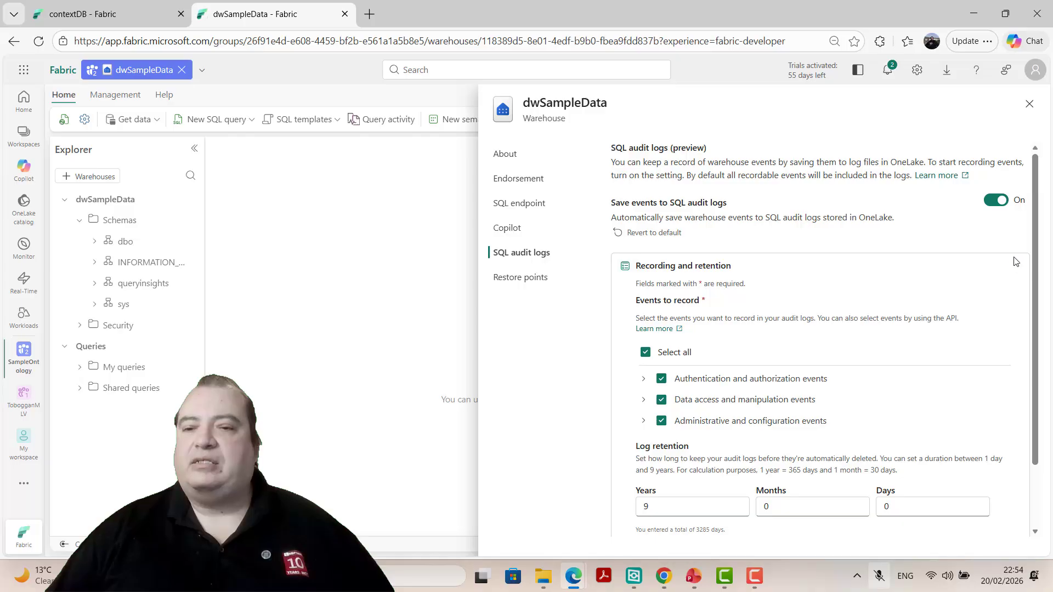
scroll(822, 271, "down", 2)
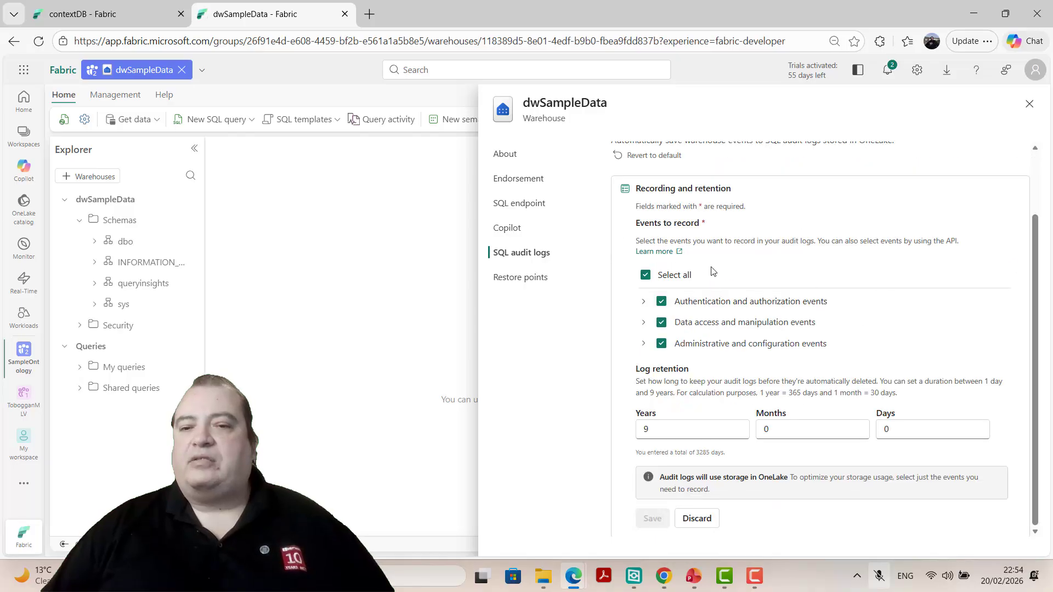
left_click(644, 301)
left_click(640, 473)
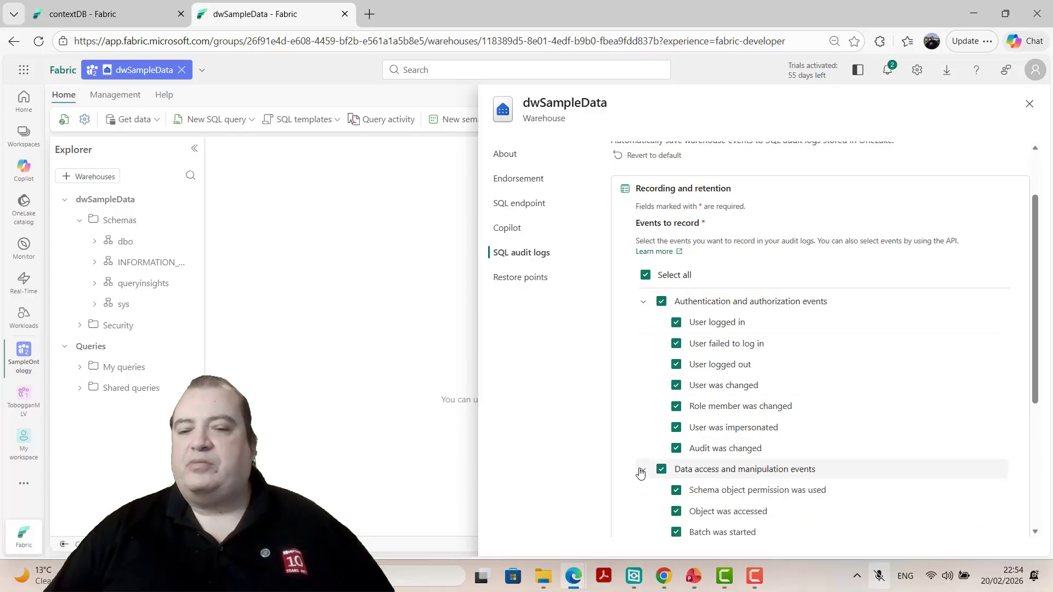
scroll(634, 417, "down", 5)
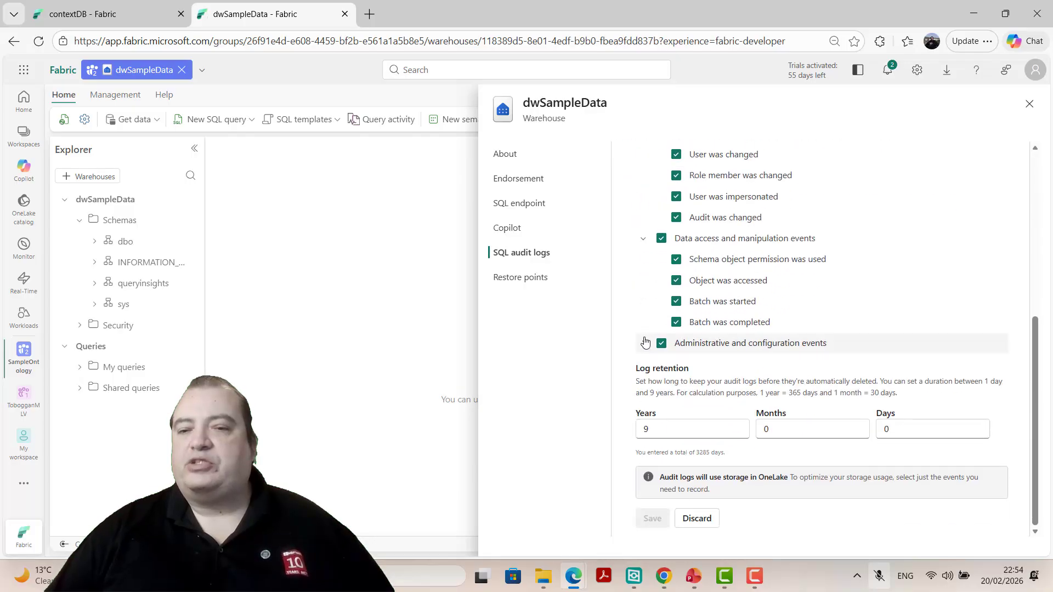
left_click(645, 343)
scroll(644, 340, "up", 5)
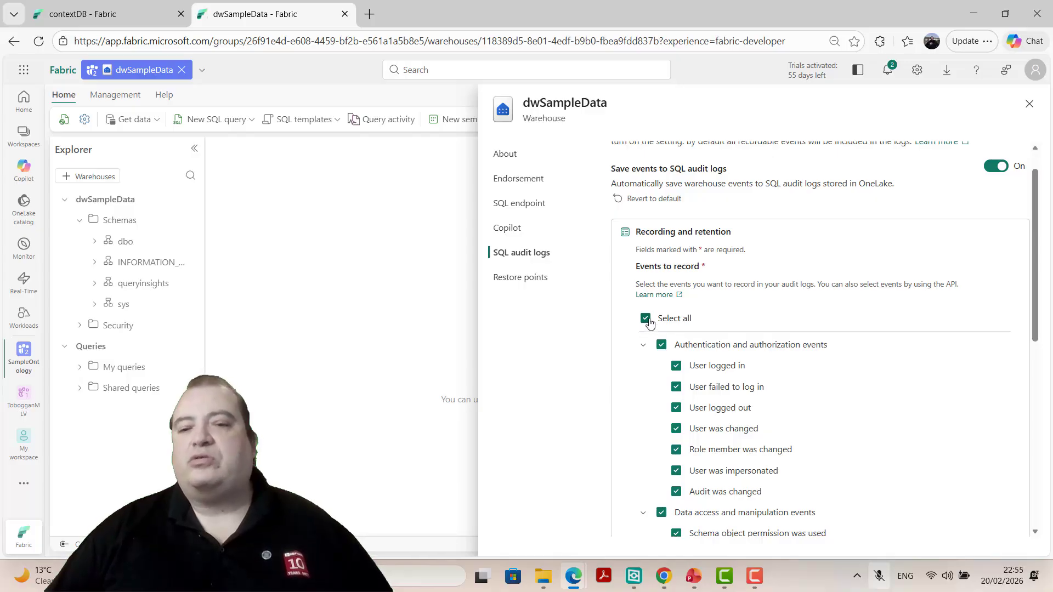
- Clear the selection of all events to record and select them all again
left_click(646, 319)
left_click(646, 319)
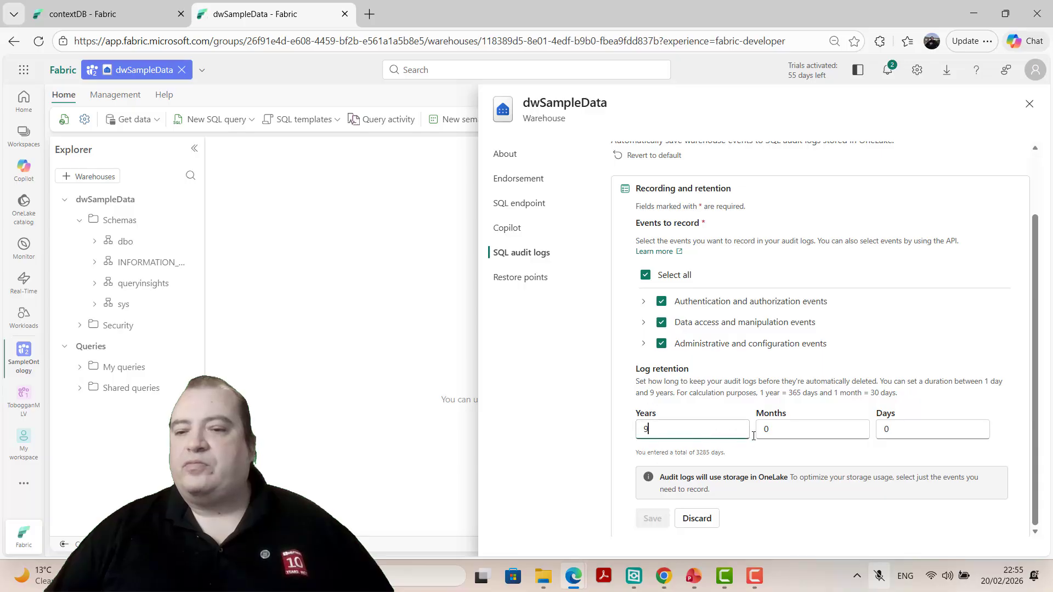
- Examine the log retention fields for years, months and days together with the event groups to record
left_click(804, 432)
left_click(906, 432)
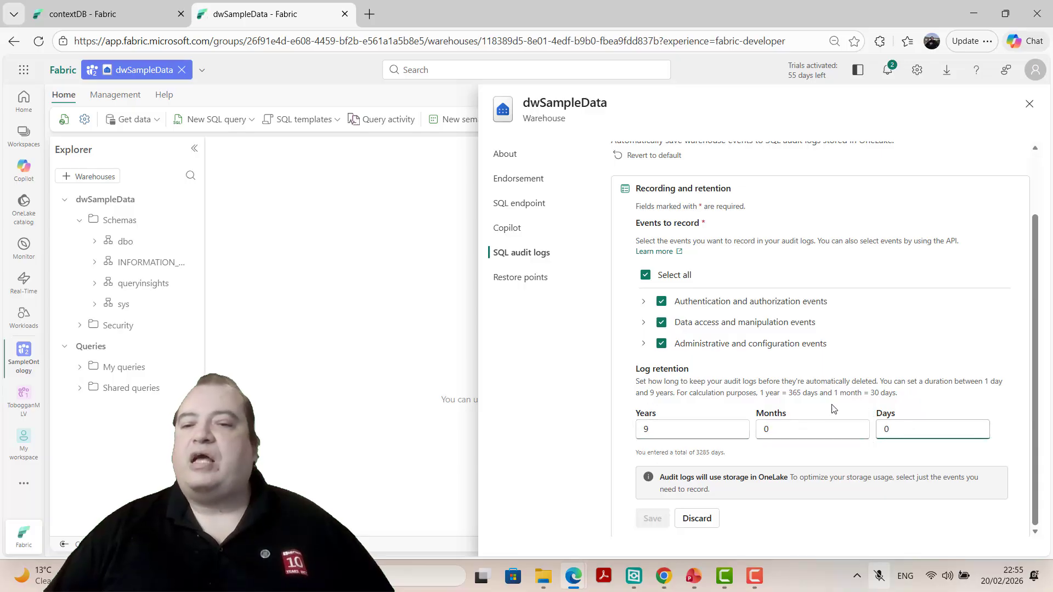
left_click(683, 427)
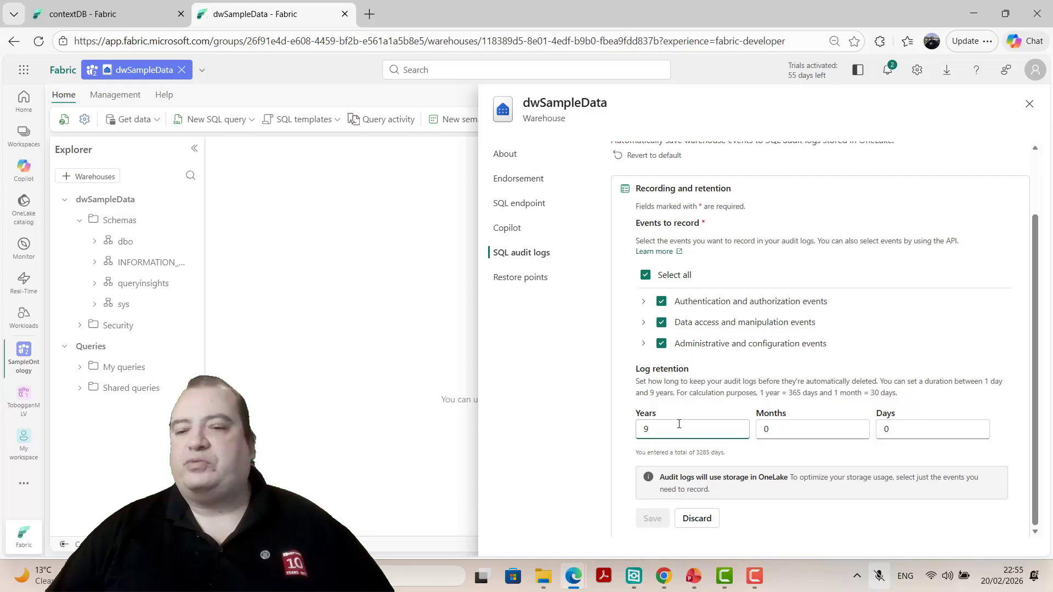
scroll(801, 389, "up", 2)
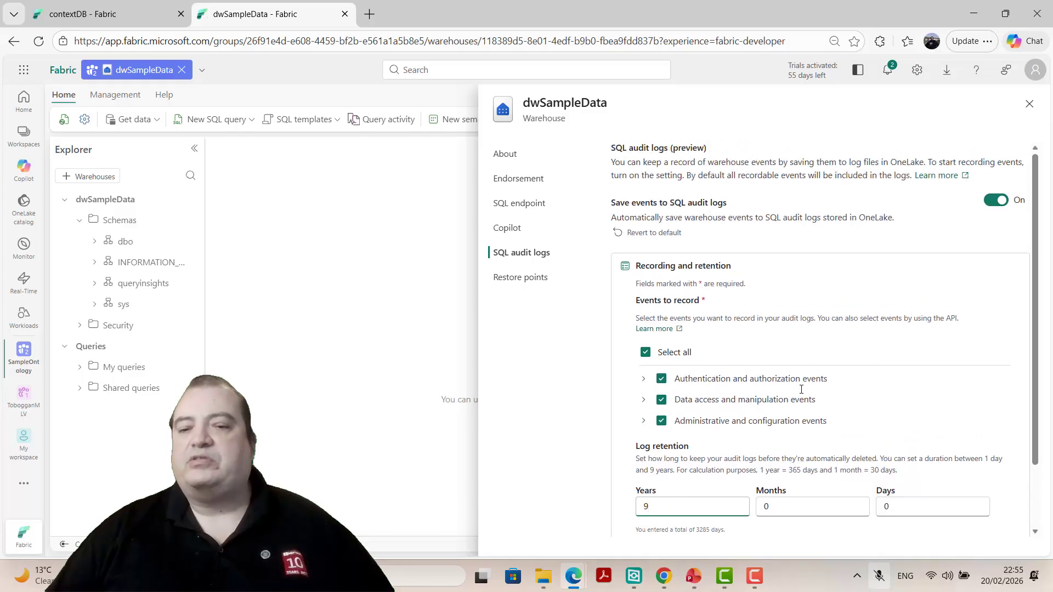
scroll(801, 390, "down", 2)
scroll(801, 390, "up", 2)
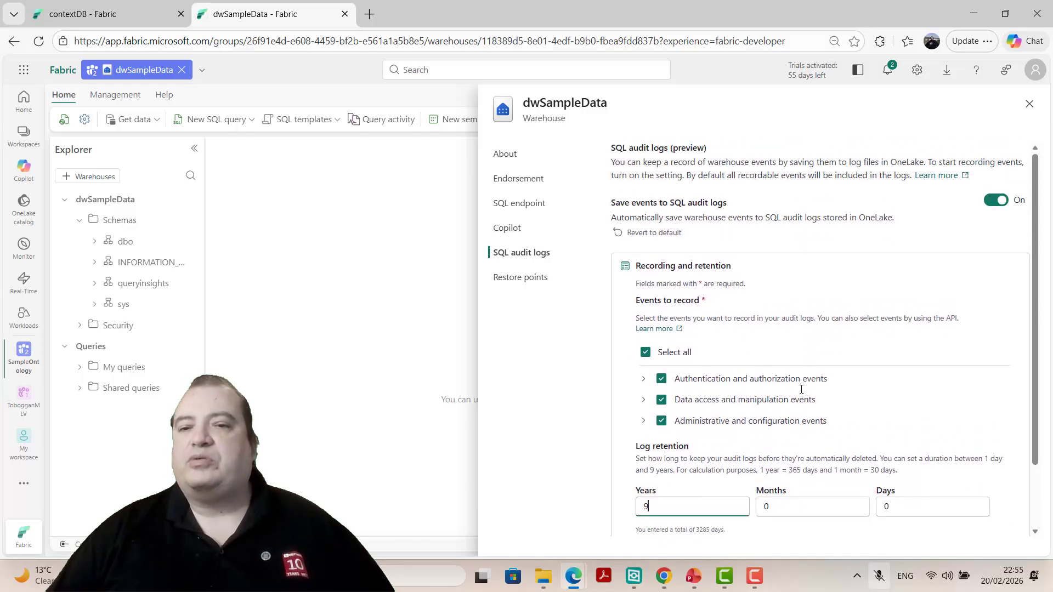
- Discard the edits to the recording and retention settings and close the warehouse settings
scroll(809, 351, "down", 2)
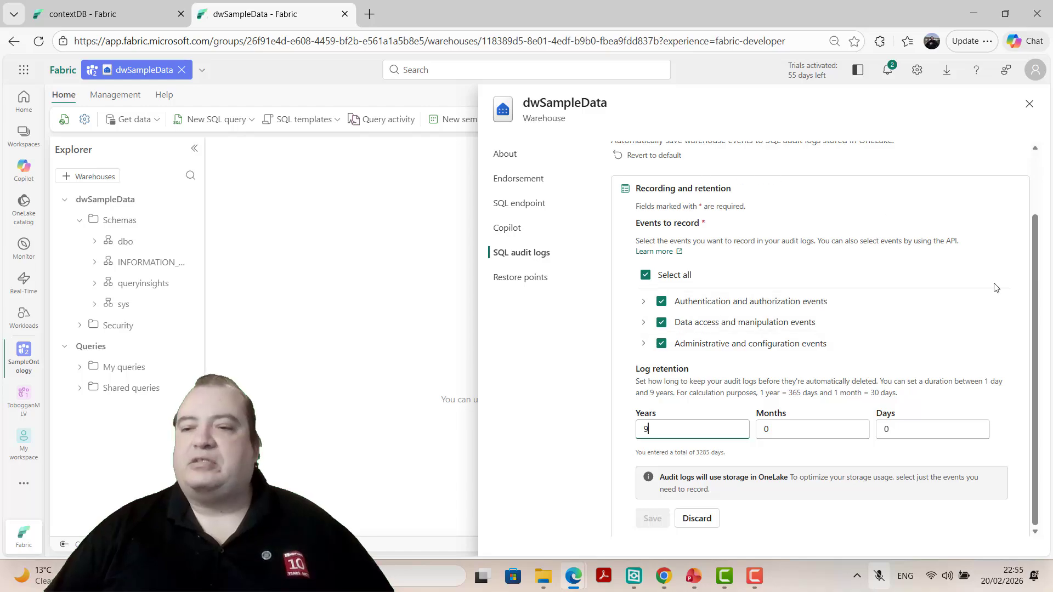
left_click(705, 524)
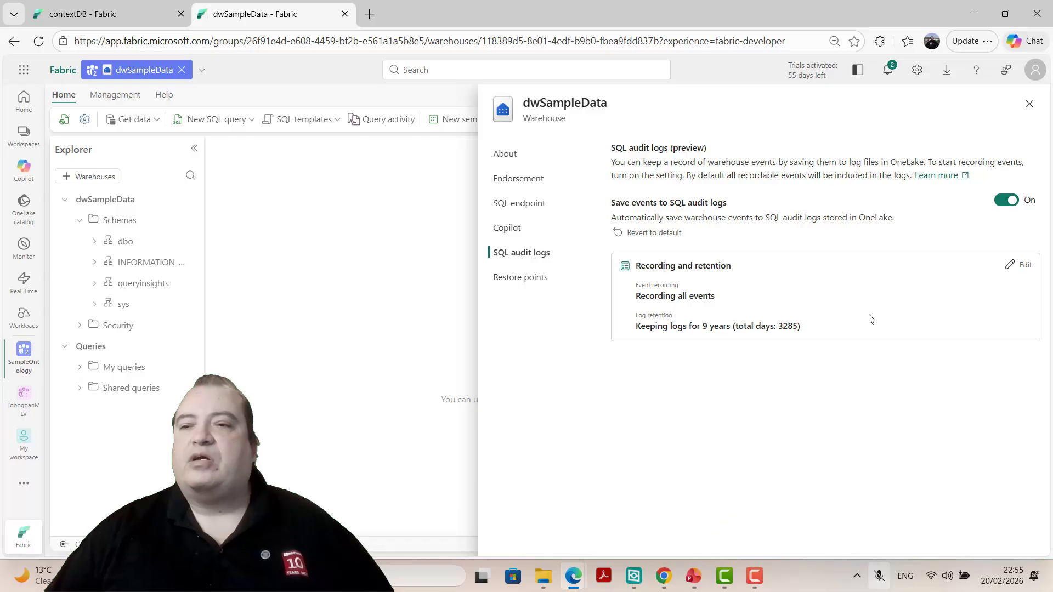
left_click(1028, 108)
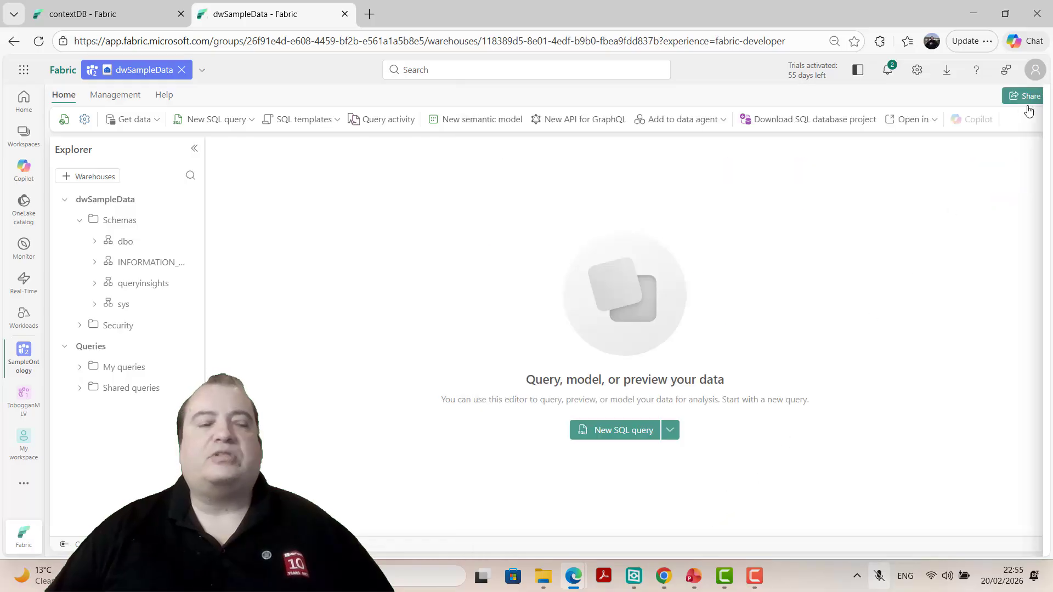
- Query all columns of the dbo.Geography table with "select * from dbo.Geography" in a new SQL query
left_click(95, 242)
type("select ")
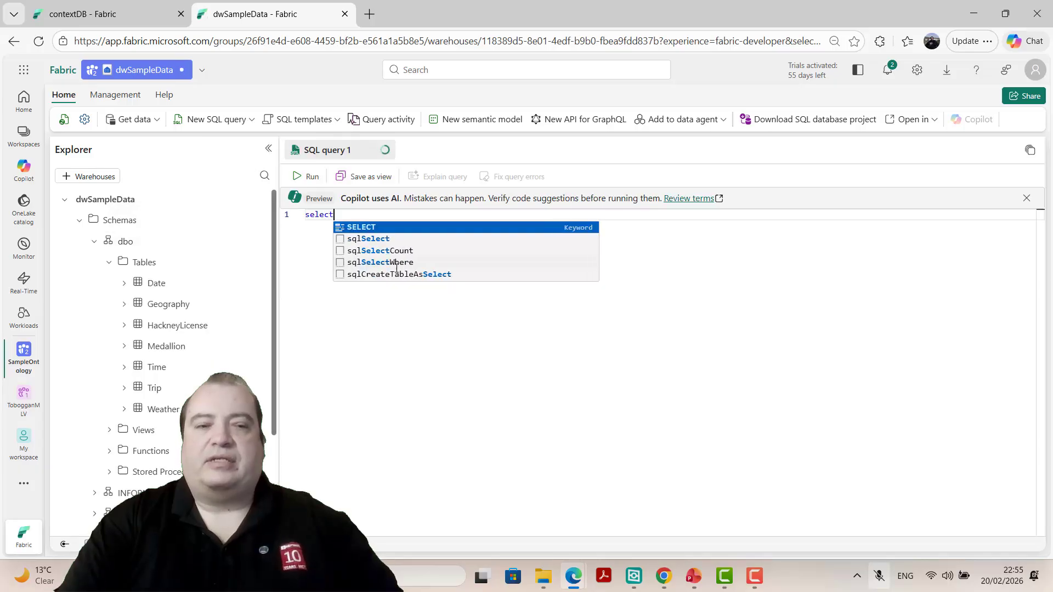
type("* from")
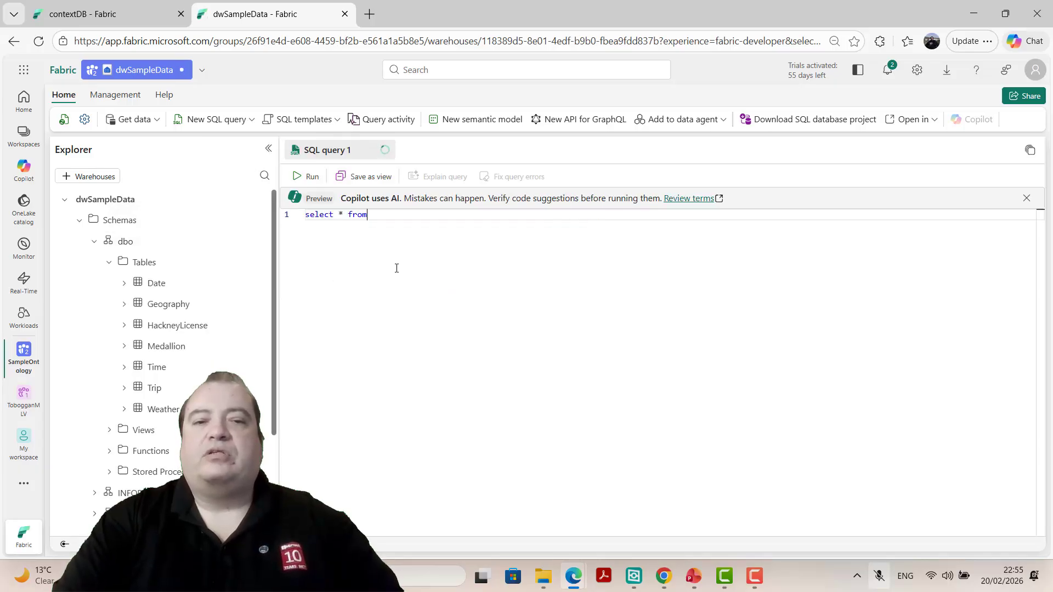
type(" dbo.Geography")
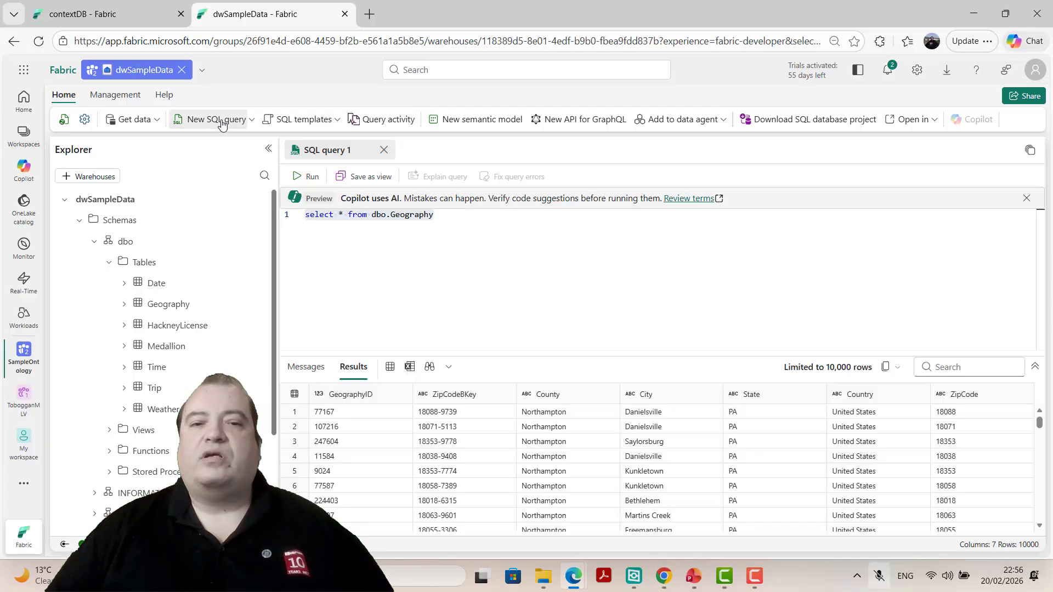
- Run the sys.fn_get_audit_file_v2 audit query in a second SQL query, replacing its workspace and item IDs with those in the warehouse's page address
left_click(221, 121)
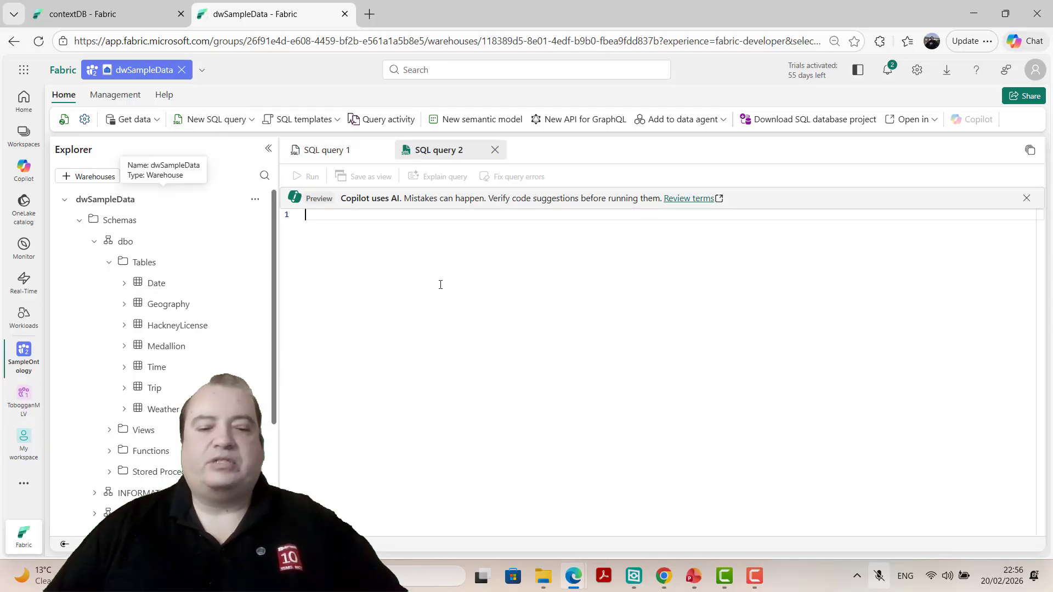
type("SELECT * FROM sys.fn_get_audit_file_v2(   'https://onelake.blob.fabric.microsoft.com/2f98e0df-e025-4486-bbbe-3782ff3bc936/e98fd0cc-d6db-408b-9659-41cfec2a0121/Audit/sqldbauditlogs/',   DEFAULT, DEFAULT, DEFAULT, DEFAULT ) order by event_time desc")
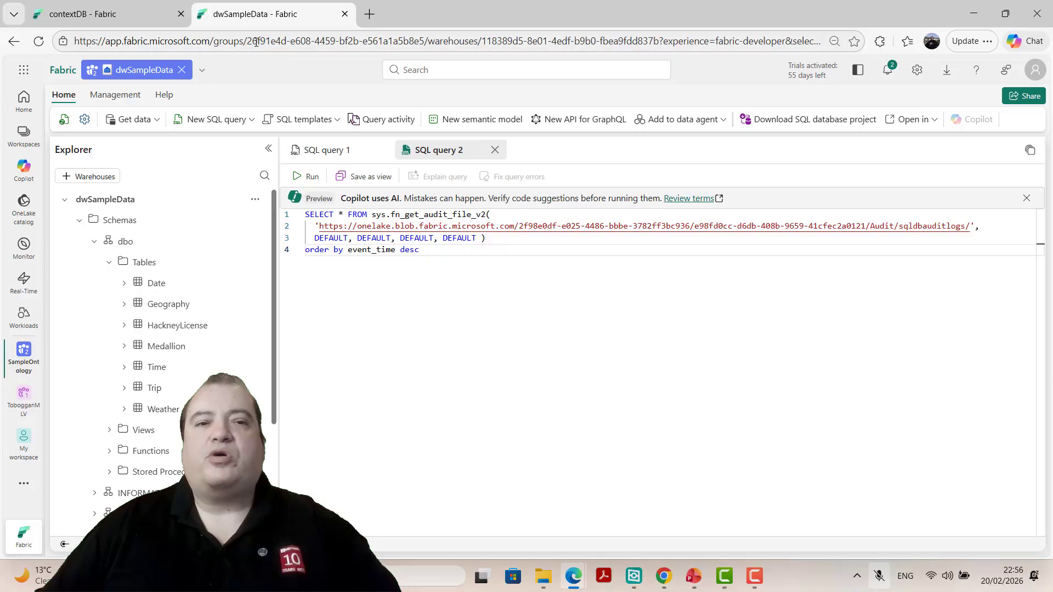
left_click_drag(249, 40, 425, 49)
key("ctrl+c")
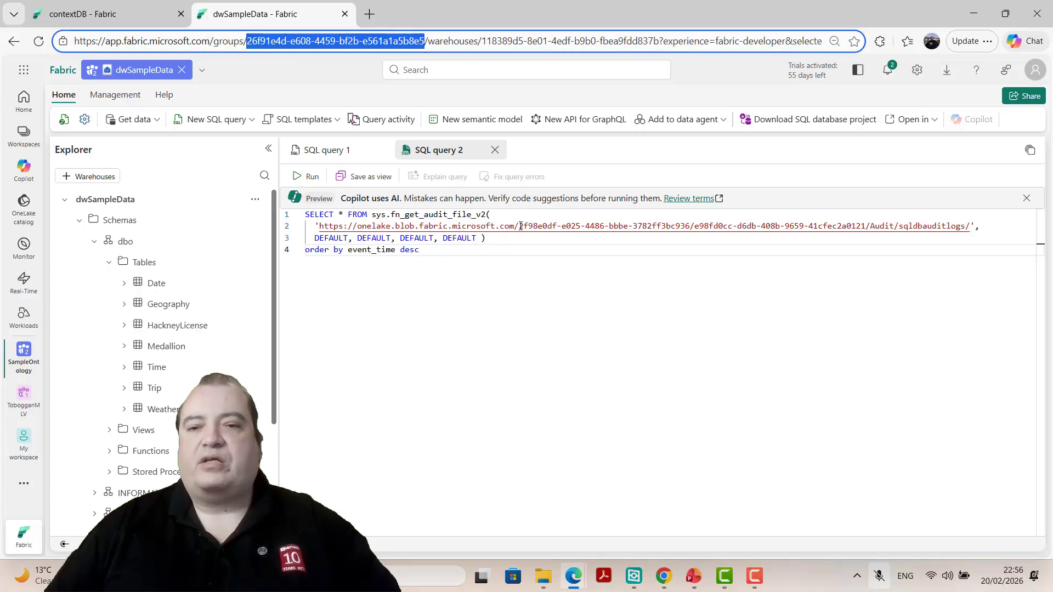
left_click_drag(520, 226, 689, 227)
key("ctrl+v")
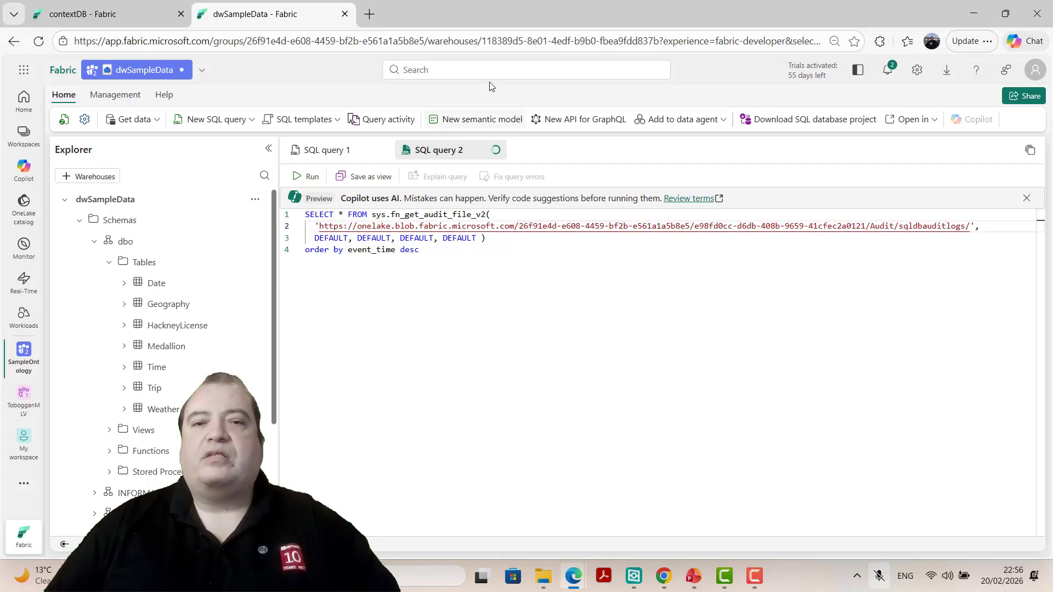
left_click_drag(668, 38, 658, 40)
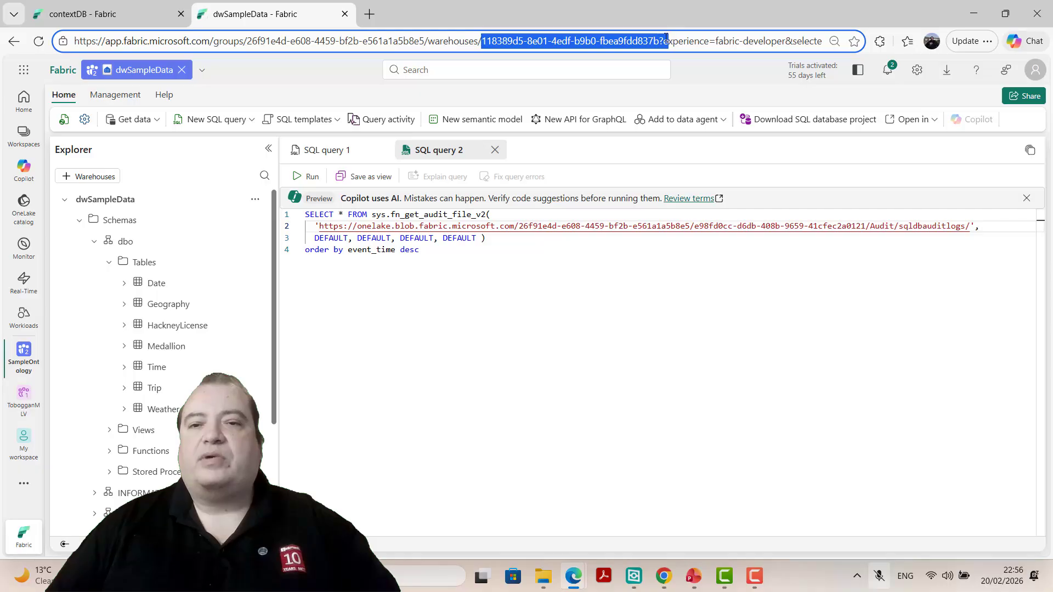
left_click(694, 226)
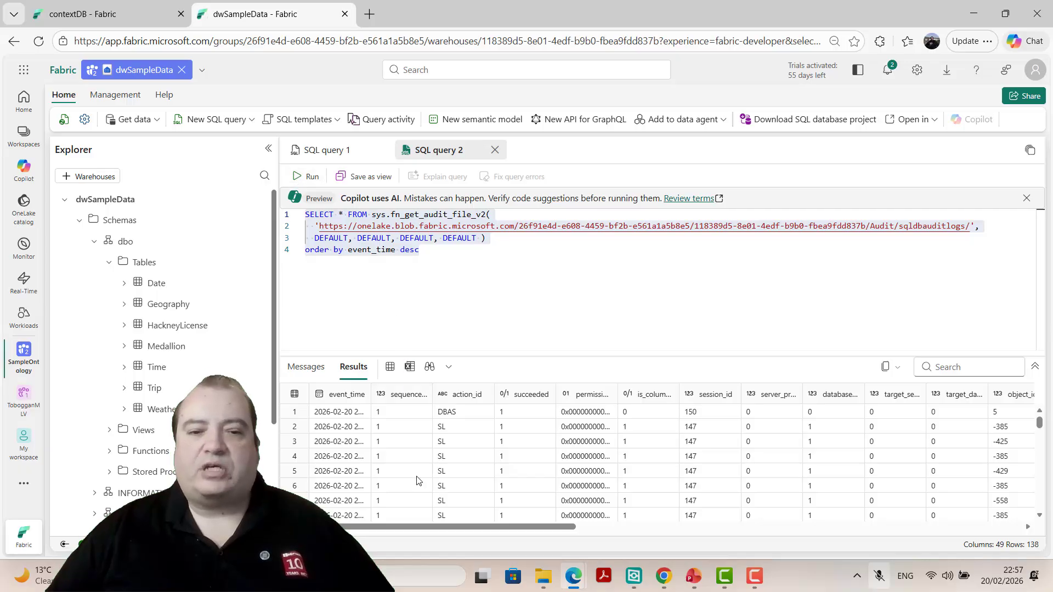
- Examine the schema, object name and statement columns of the audit results for the select on dbo.Geography
left_click_drag(378, 528, 740, 555)
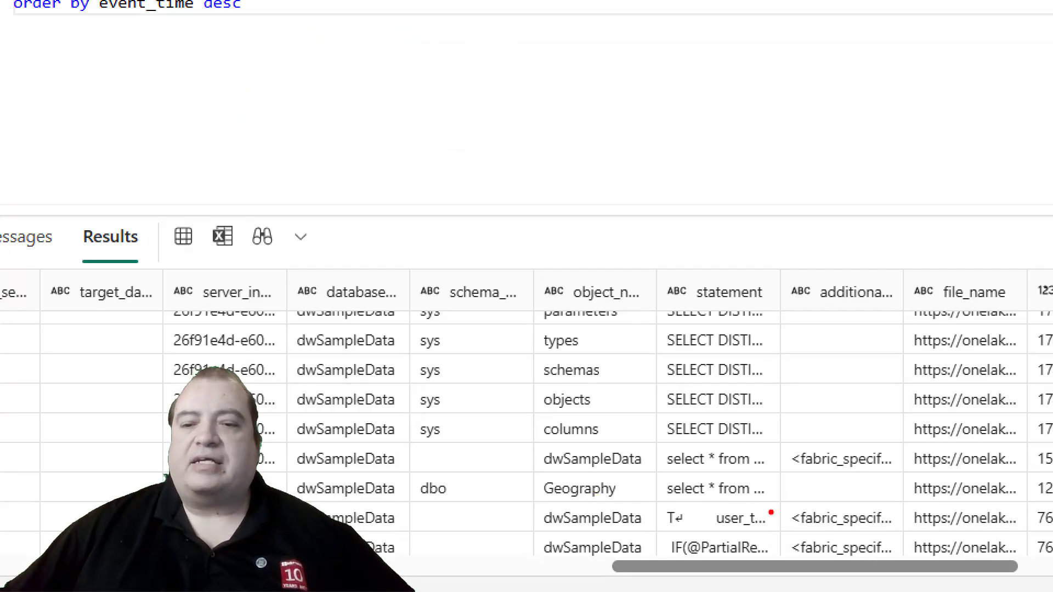
mouse_move(751, 478)
left_mouse_down()
mouse_move(652, 470)
mouse_move(368, 487)
mouse_move(434, 514)
mouse_move(520, 516)
mouse_move(792, 495)
mouse_move(732, 468)
left_mouse_up()
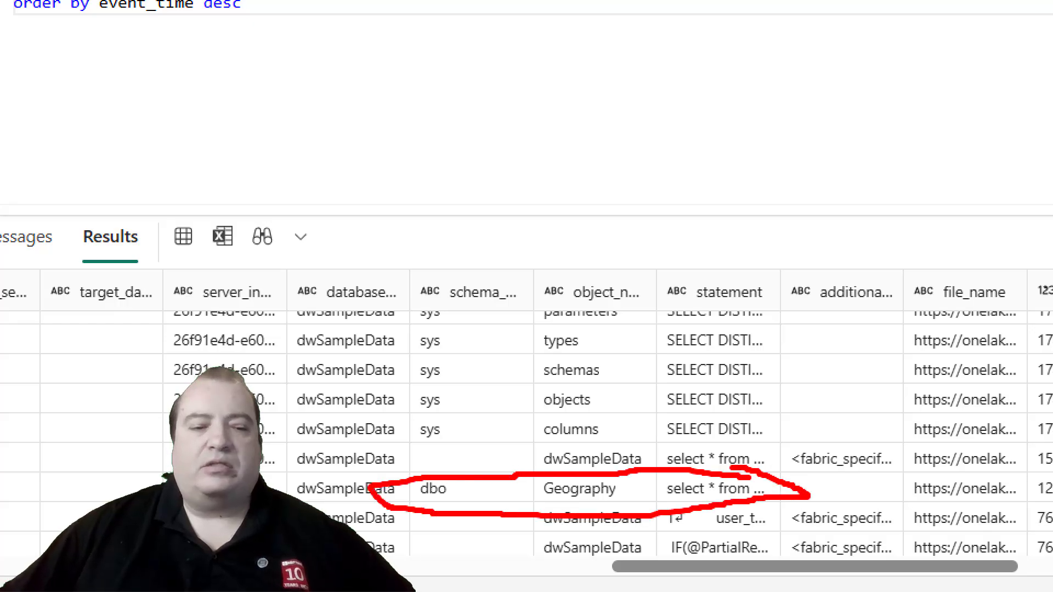
key("Escape")
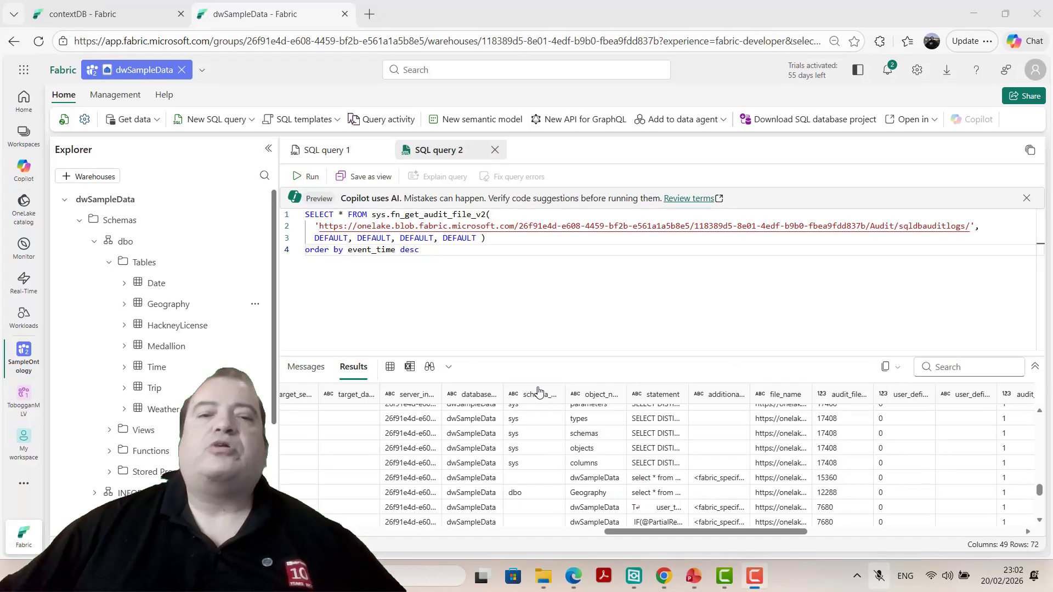